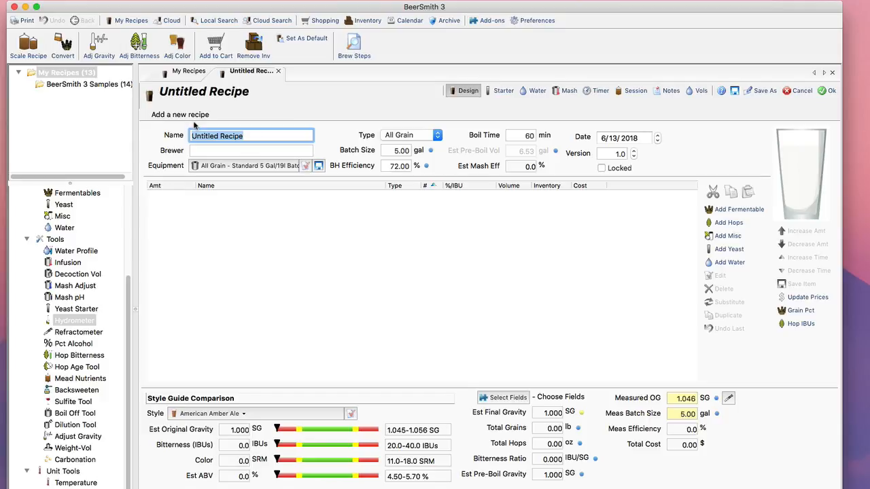
Name the new recipe Porter and set its type to Extract.
type("Porter")
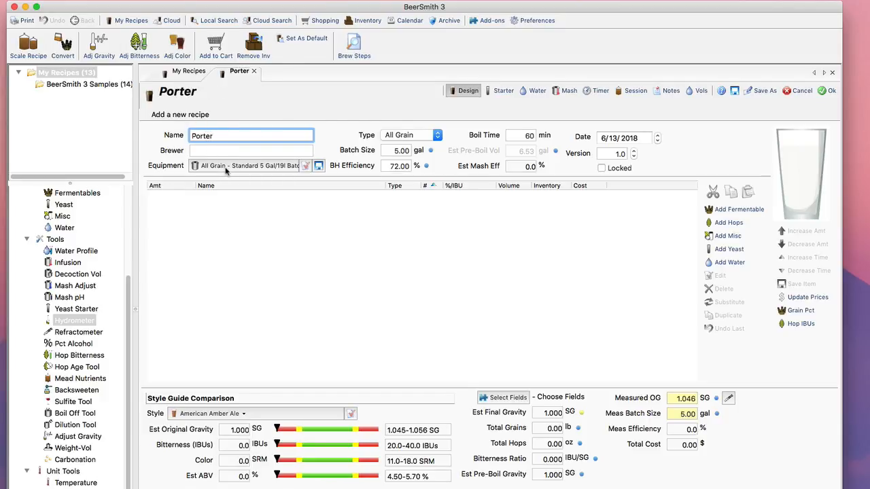
left_click(393, 139)
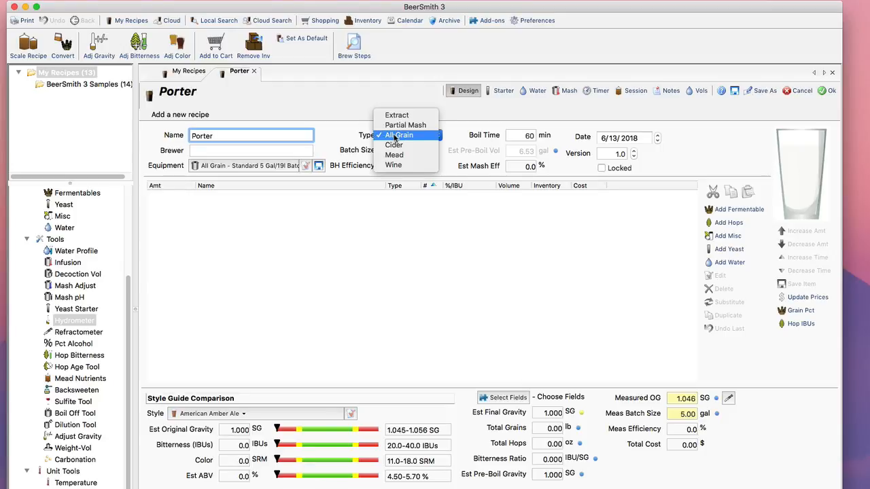
left_click(396, 115)
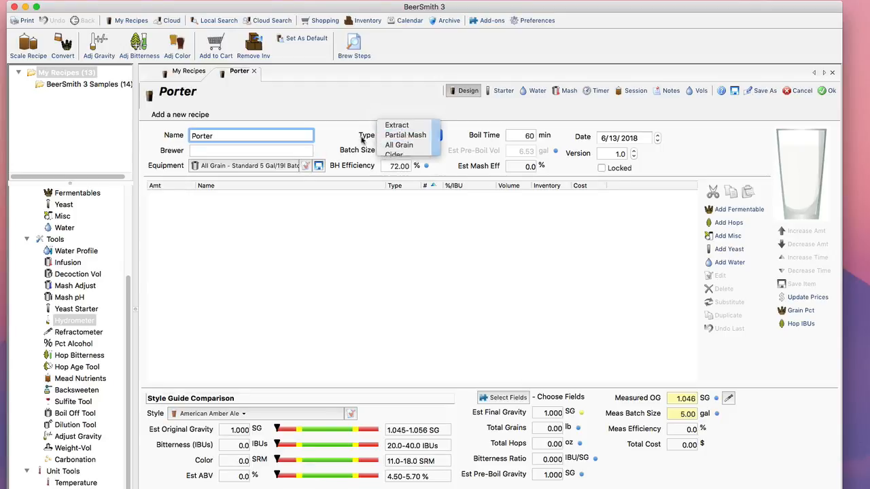
Assign the Extract - Standard 5 Gal/19 l Batch equipment profile to the recipe.
left_click(271, 165)
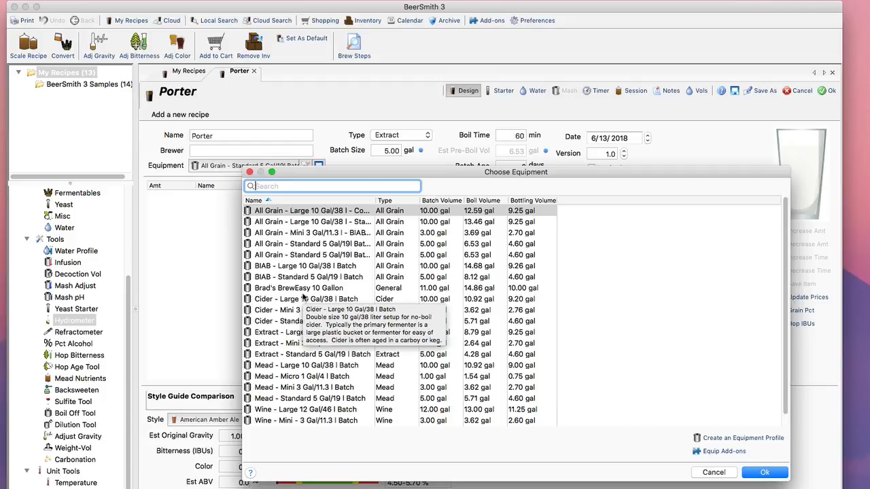
left_click(320, 324)
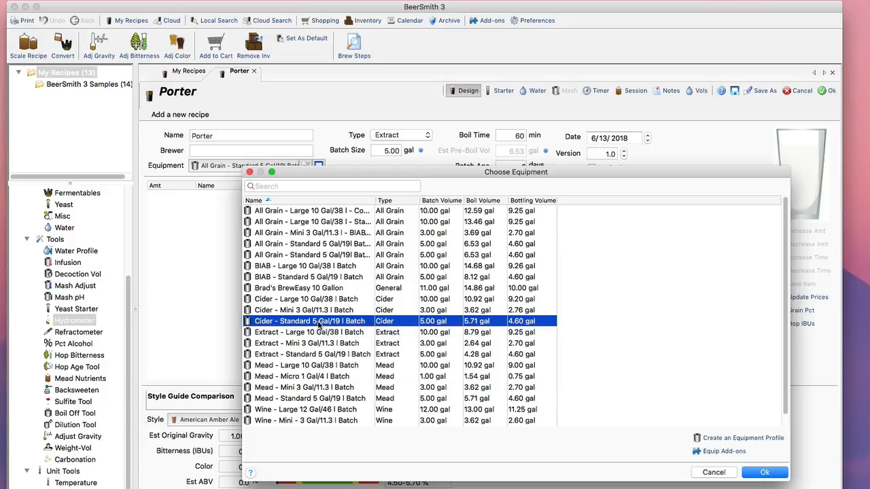
left_click(319, 355)
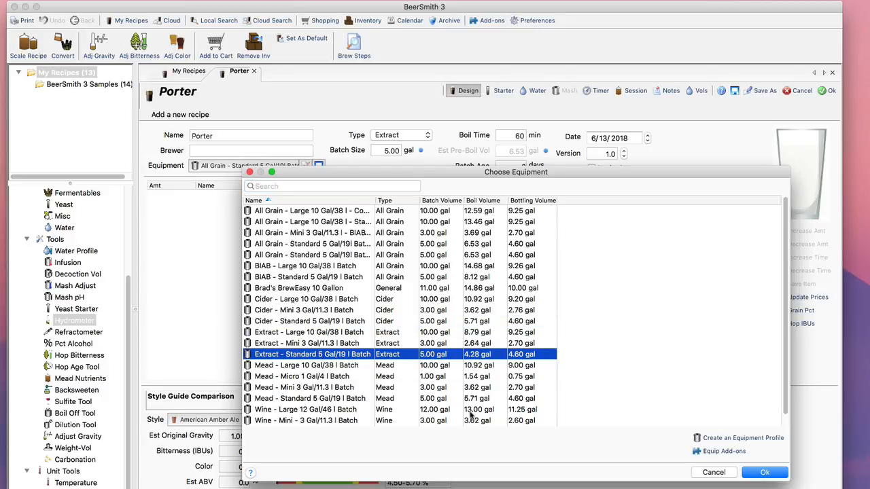
left_click(766, 472)
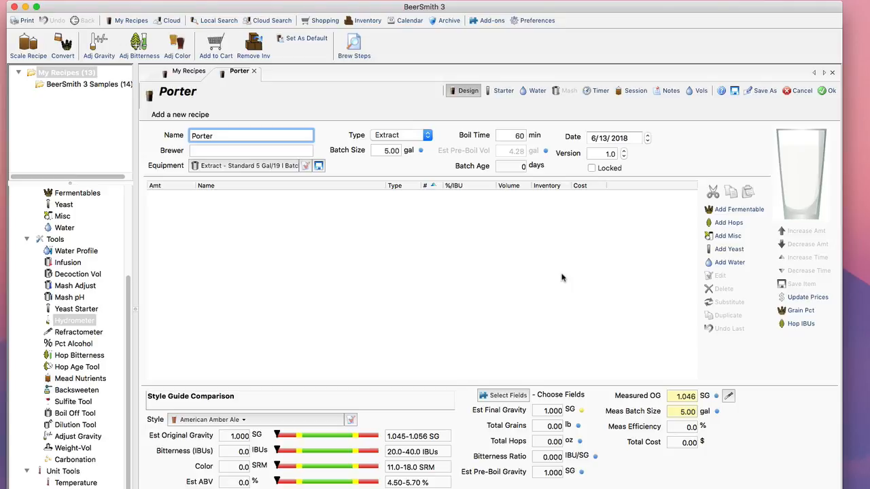
Find the porter styles and set the recipe's style to American Porter from BJCP 2015.
left_click(297, 419)
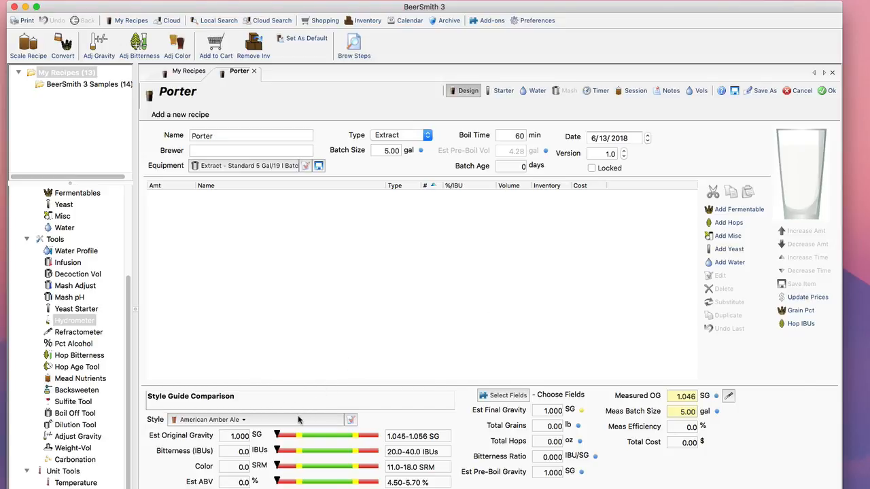
scroll(313, 403, "down", 1)
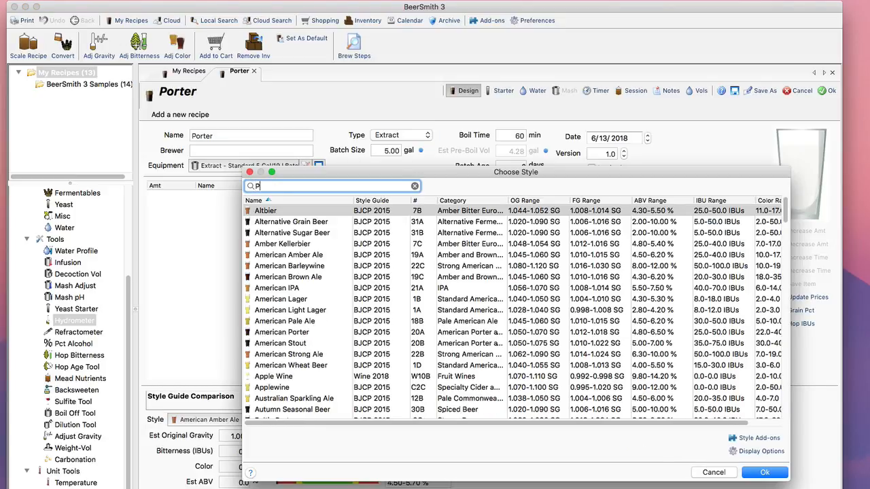
type("Port")
scroll(320, 334, "right", 2)
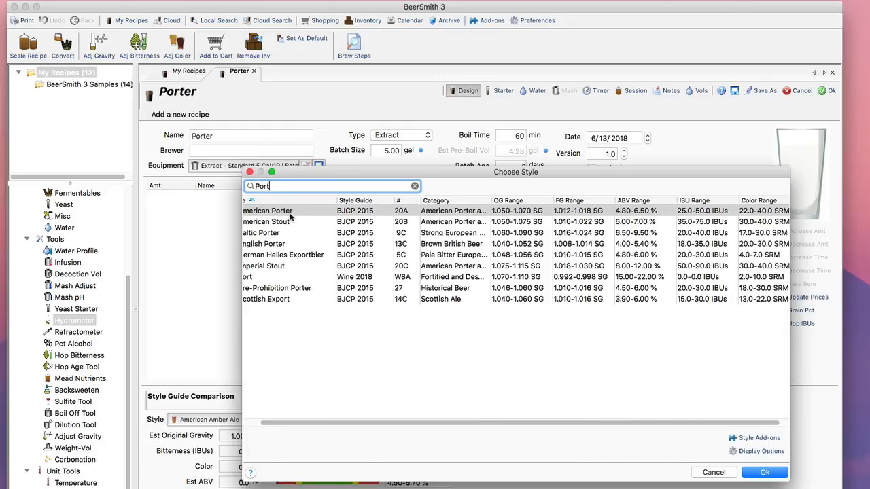
left_click(291, 215)
left_click(767, 472)
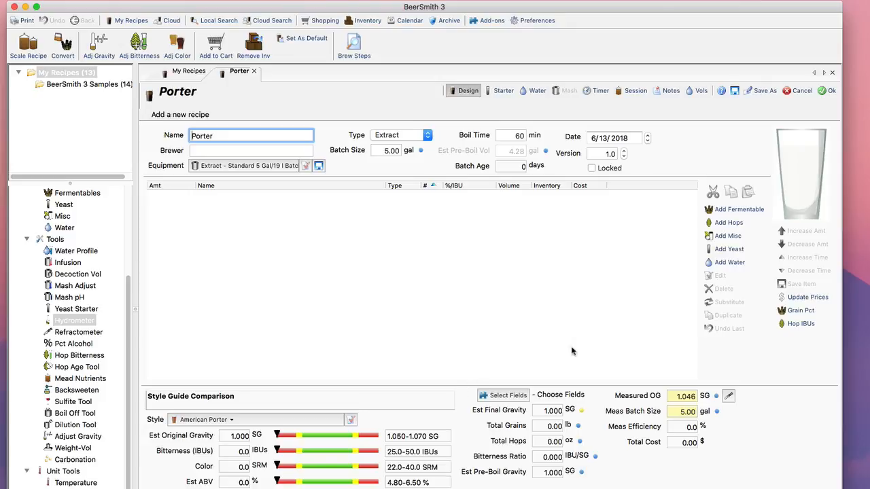
Add 6 lb of Amber Liquid Extract to the recipe as a boil fermentable.
left_click(751, 214)
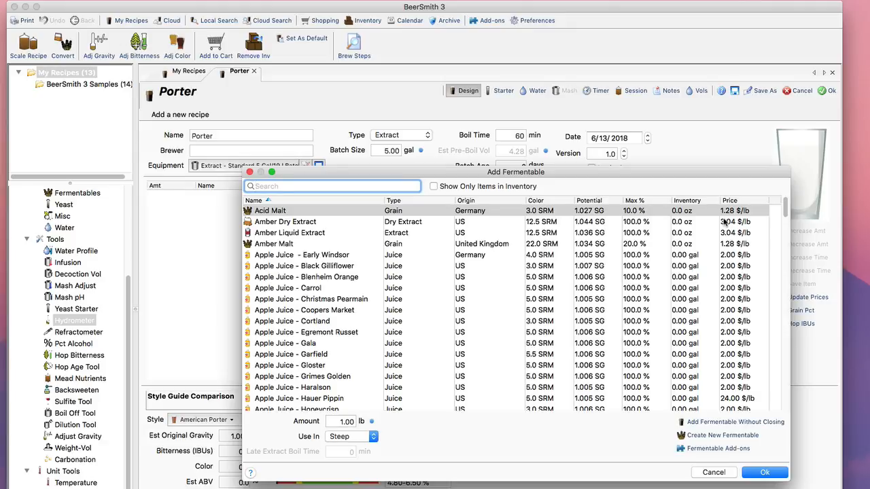
type("Amber")
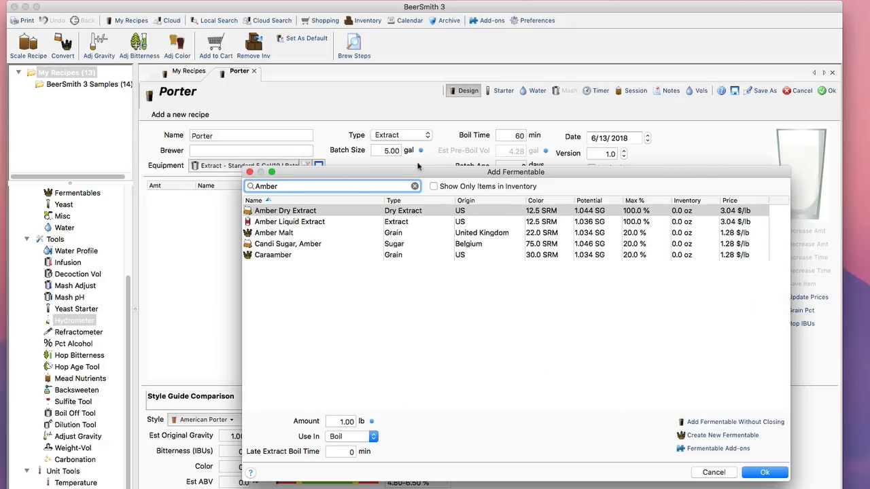
left_click(271, 224)
left_click(329, 423)
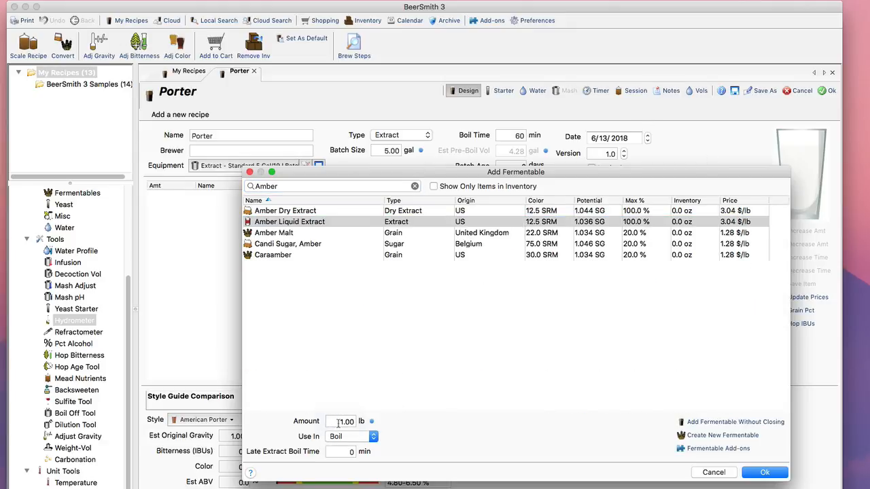
type("6")
left_click(764, 473)
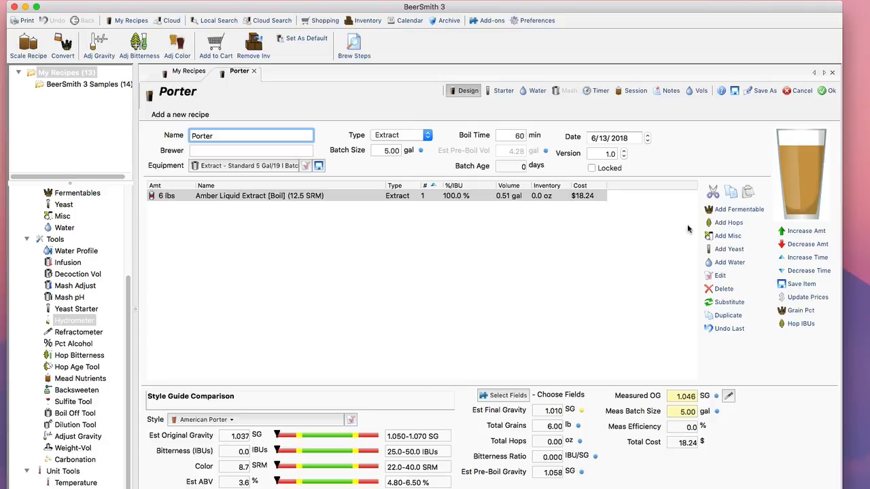
Add 1 lb of Caramel/Crystal Malt - 30L to the recipe as a steeped grain.
left_click(738, 209)
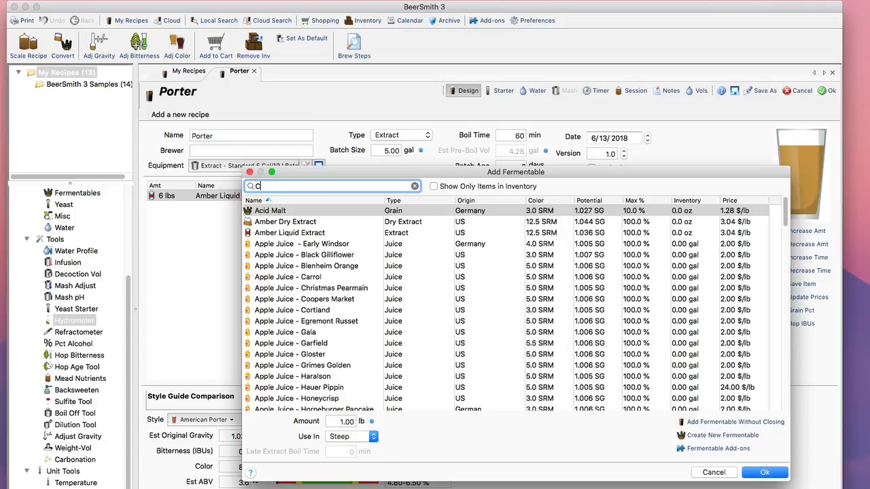
type("Caramel")
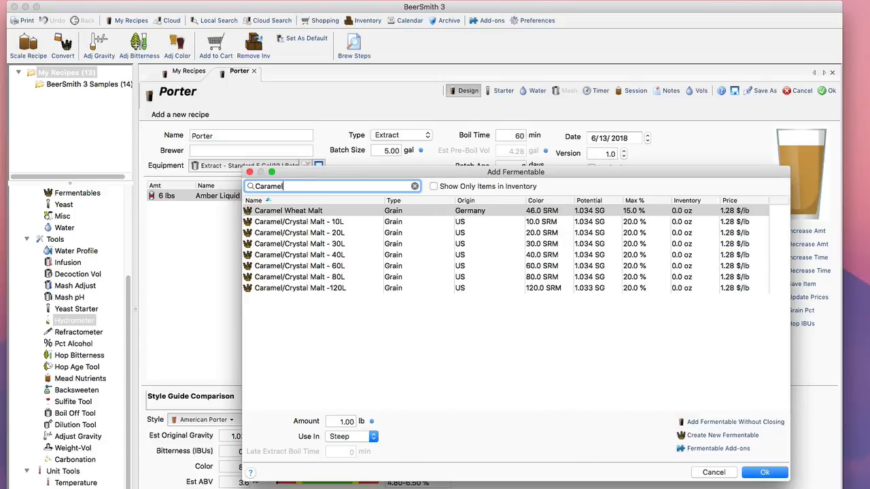
left_click(349, 244)
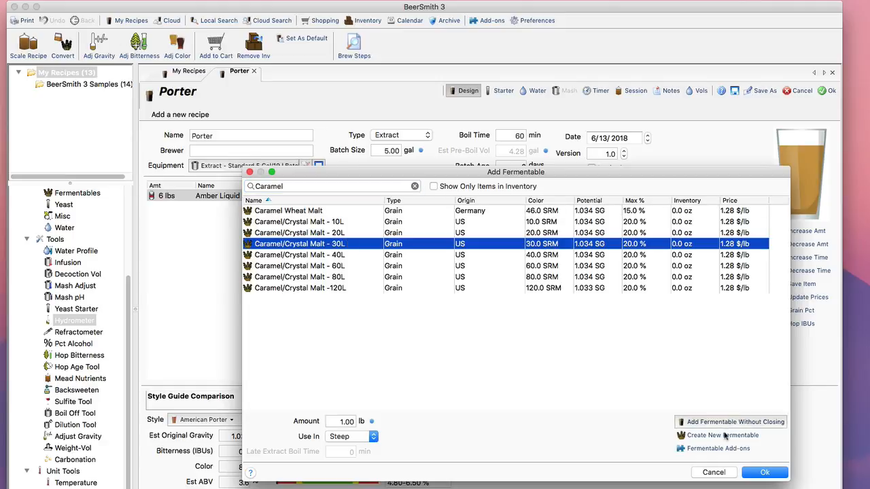
left_click(763, 474)
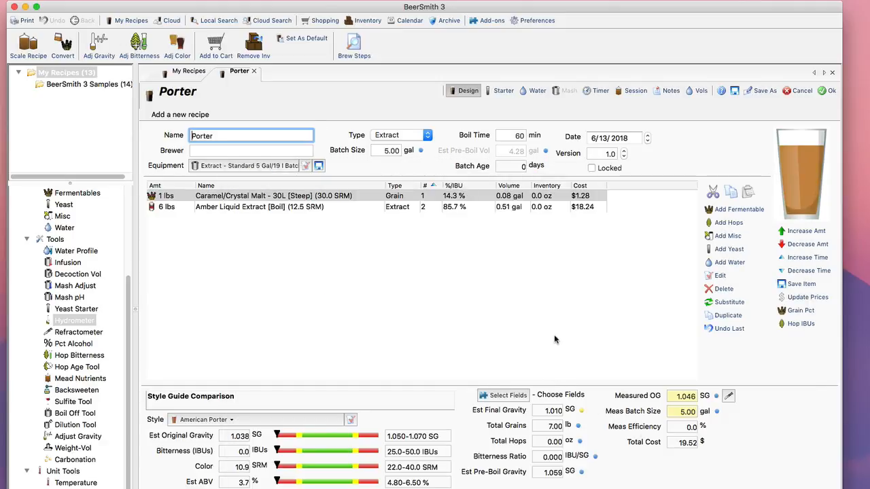
Add 0.5 lb of Black (Patent) Malt to the recipe as a steeped grain.
left_click(738, 209)
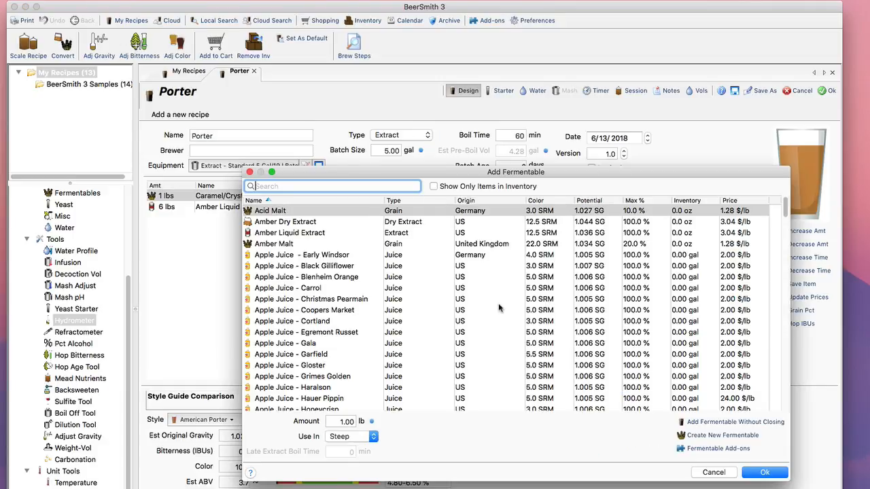
type("B")
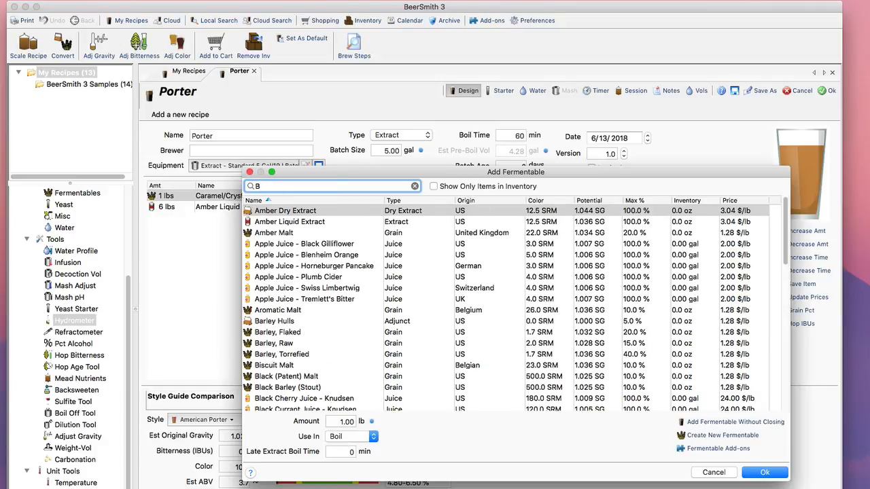
type("lack")
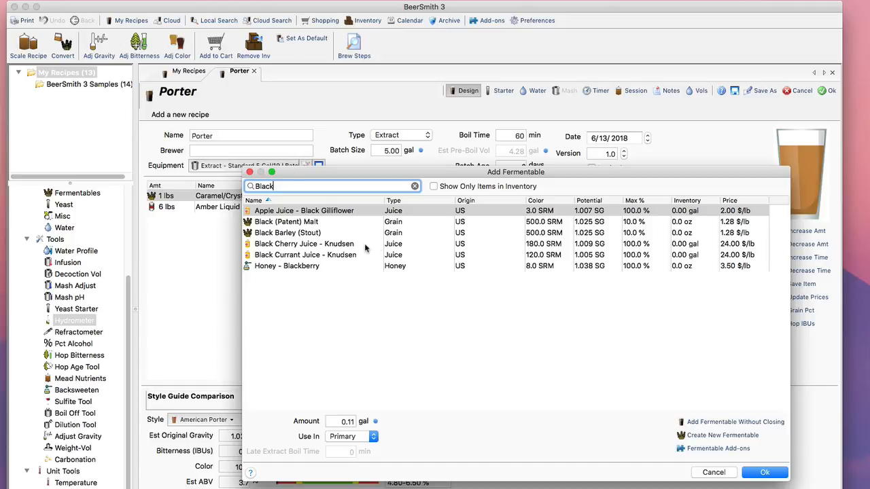
left_click(312, 223)
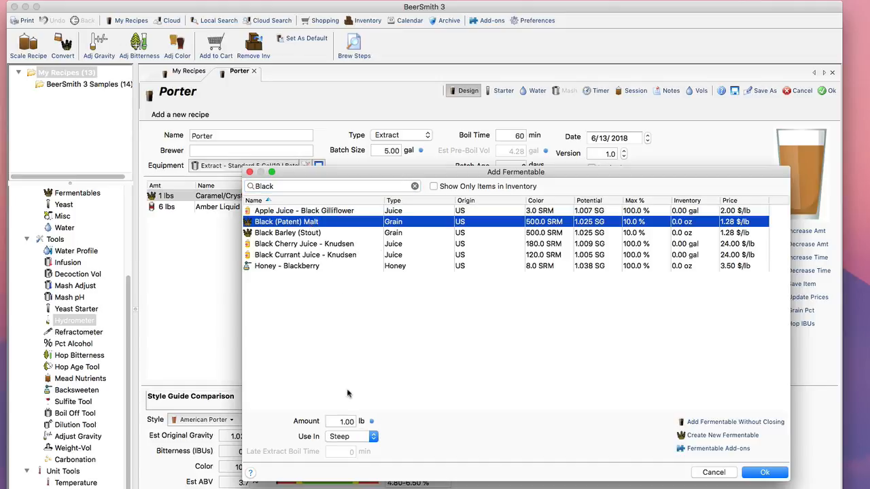
left_click(341, 422)
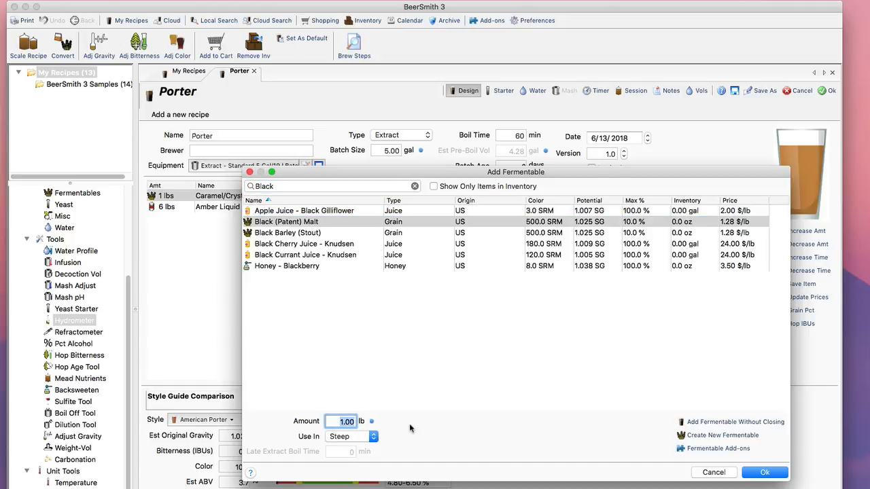
type(".5")
left_click(775, 475)
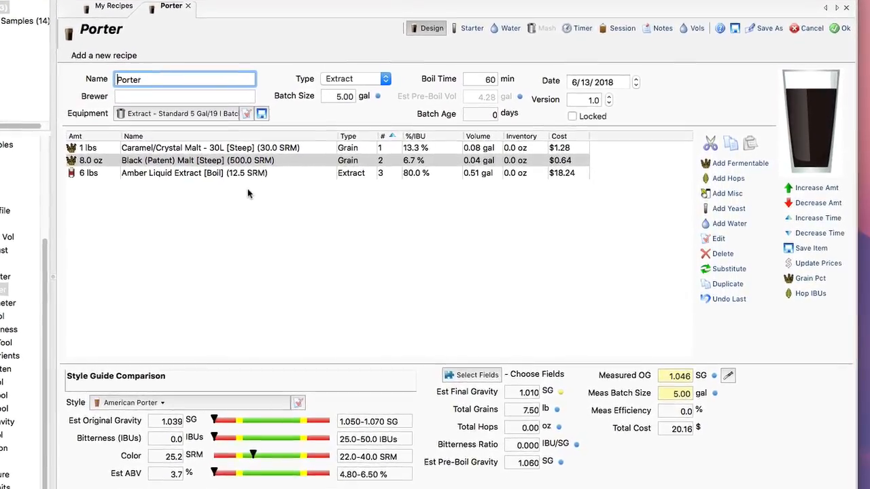
Add 2 oz of Fuggle, U.S. pellet hops to the recipe with a 60-minute boil.
left_click(729, 177)
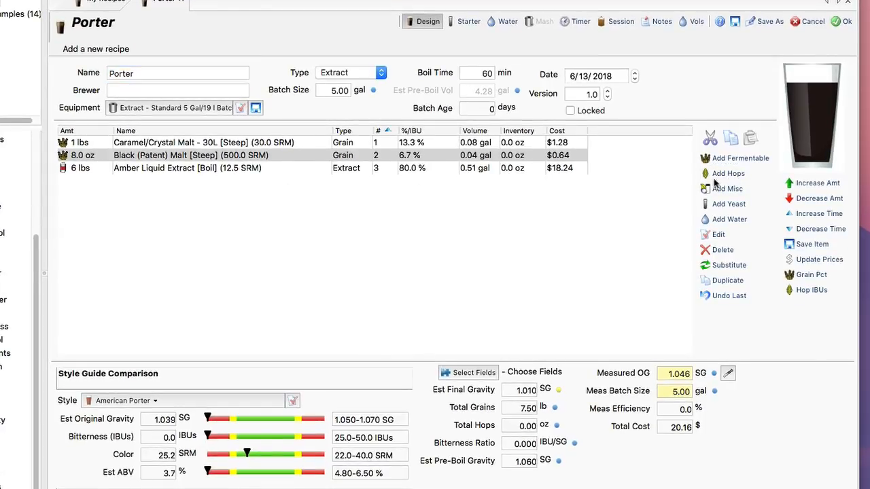
type("Fugg")
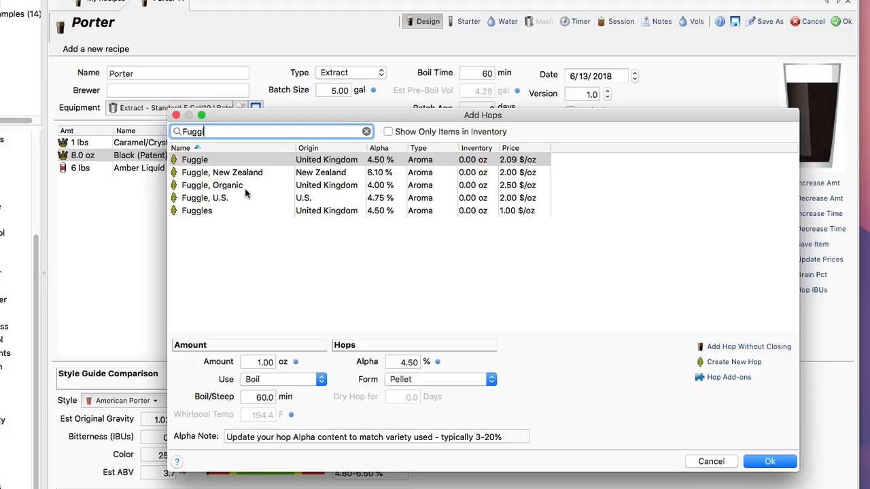
left_click(237, 198)
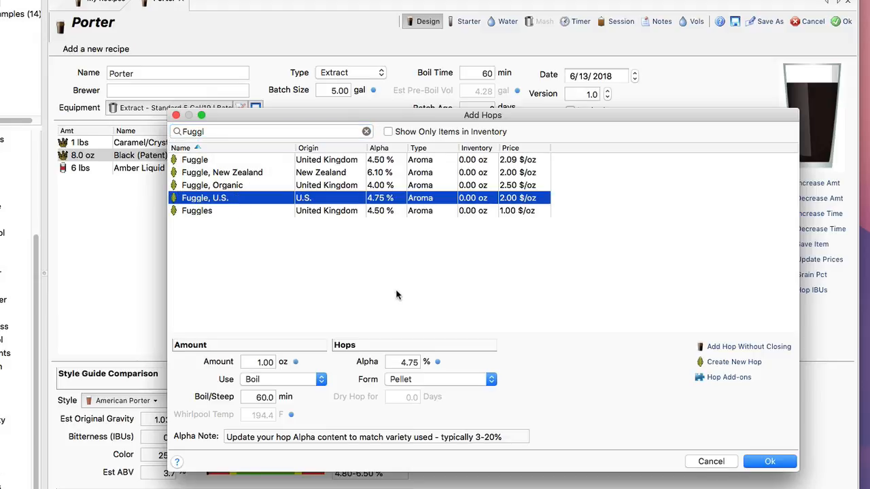
double_click(264, 362)
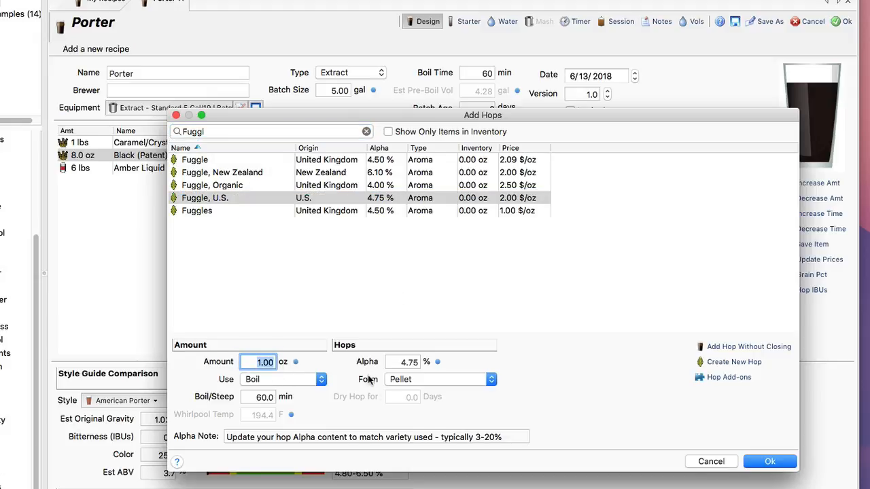
type("2")
left_click(770, 462)
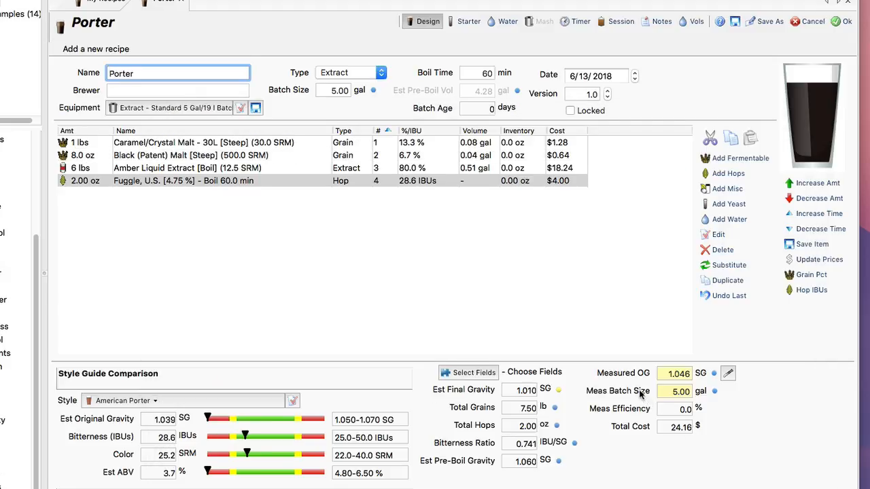
Add one package of Wyeast Labs 1056 American Ale yeast to the recipe.
left_click(720, 206)
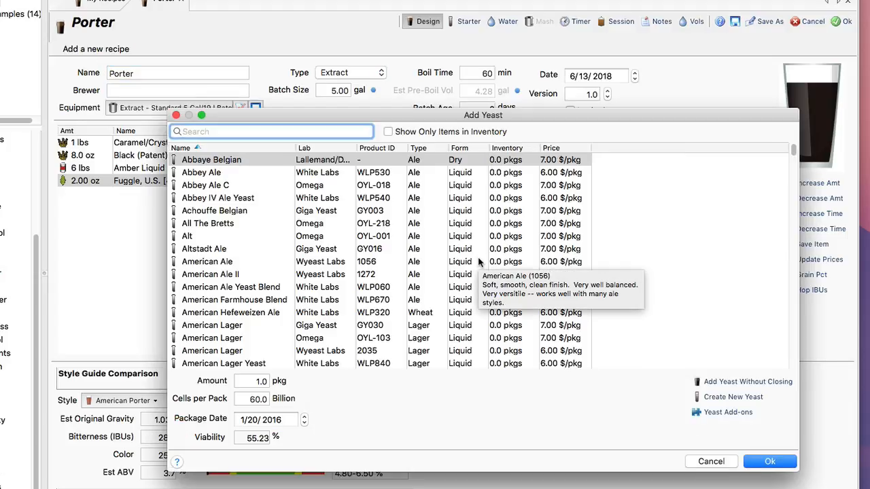
type("AMER")
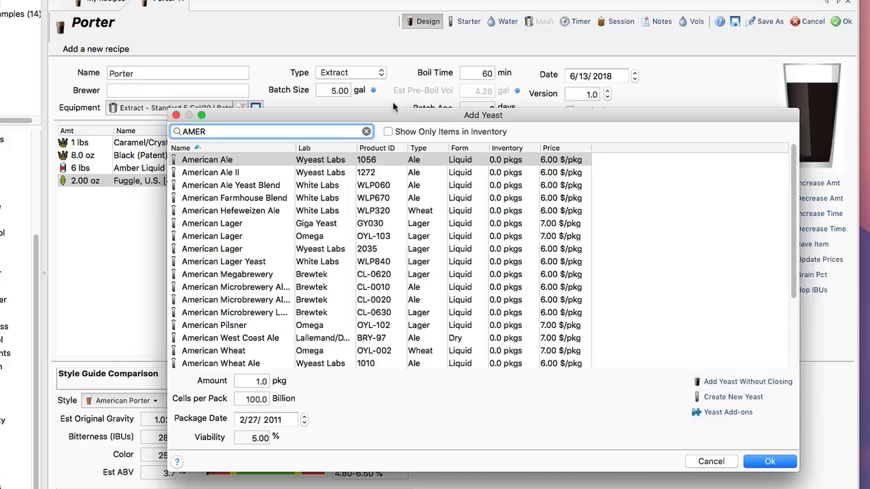
left_click(319, 162)
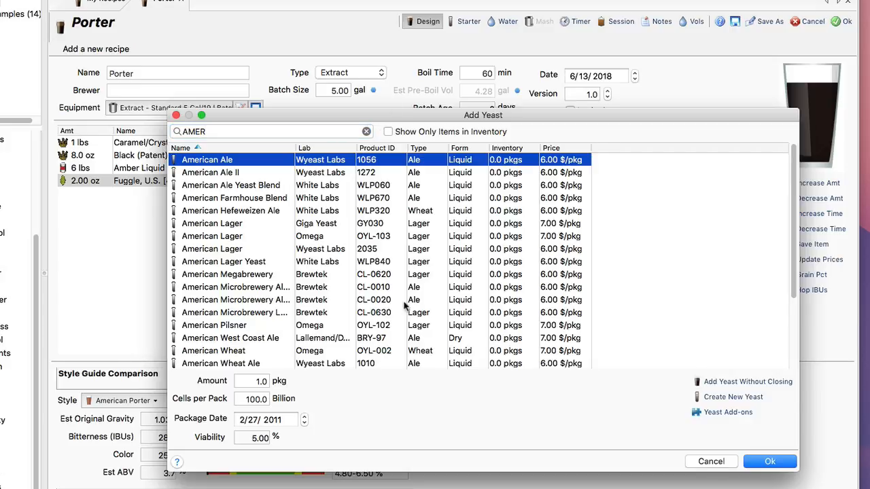
left_click(753, 468)
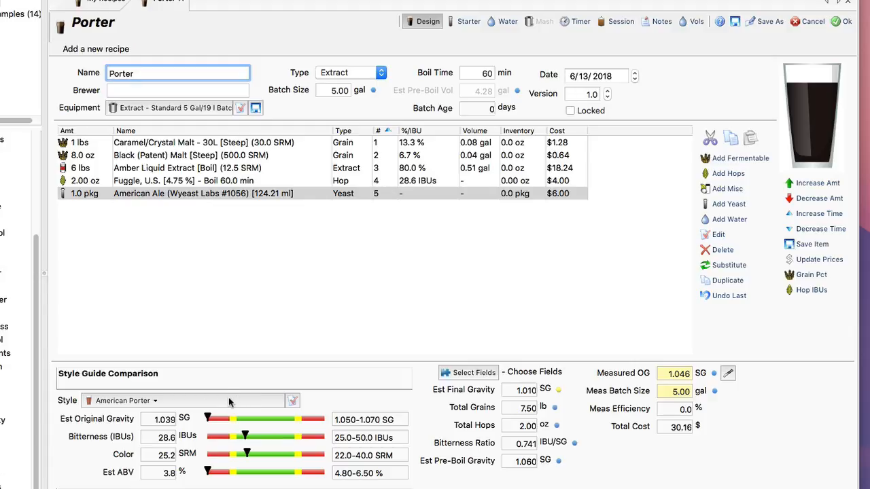
Increase the Amber Liquid Extract to 8 lb 4 oz to raise the estimated original gravity into the American Porter range.
left_click(125, 168)
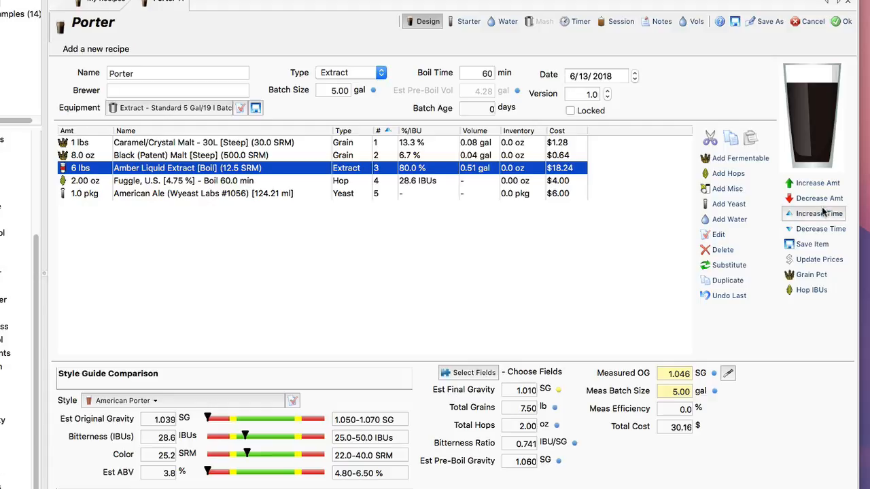
left_click(812, 187)
left_click(812, 186)
left_click(812, 187)
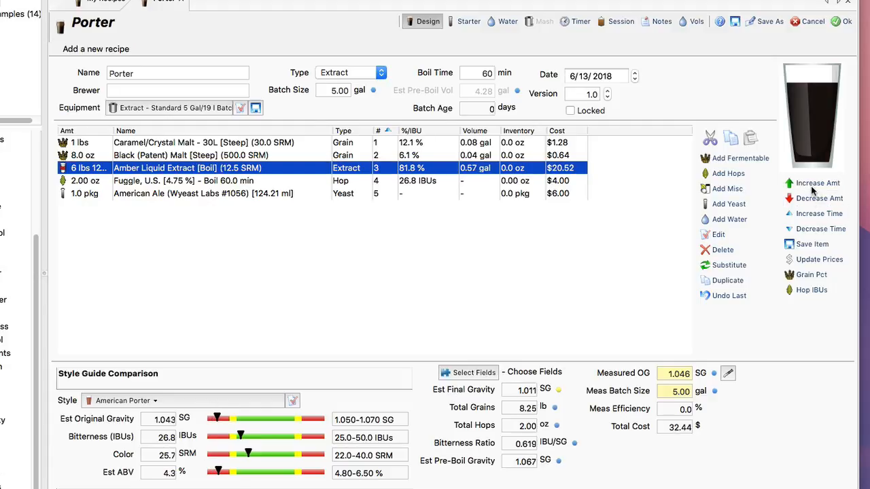
left_click(812, 187)
left_click(812, 187)
left_click(812, 187)
left_click(813, 187)
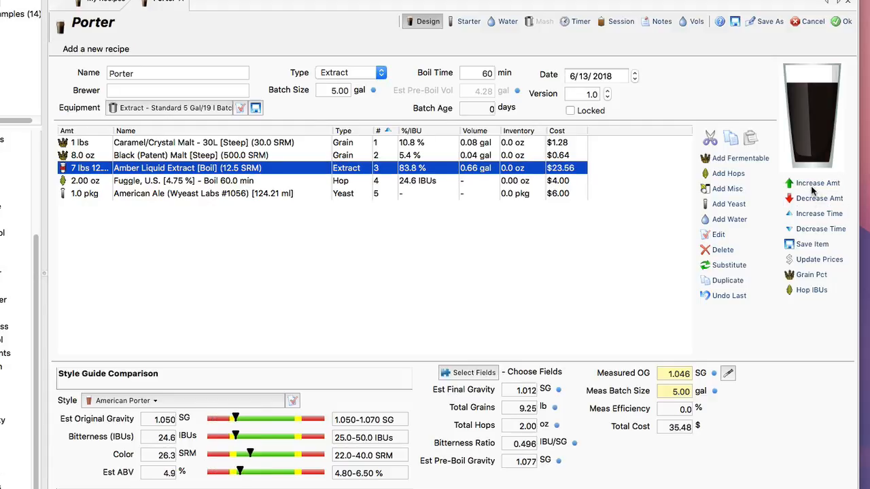
left_click(812, 187)
left_click(812, 187)
left_click(813, 187)
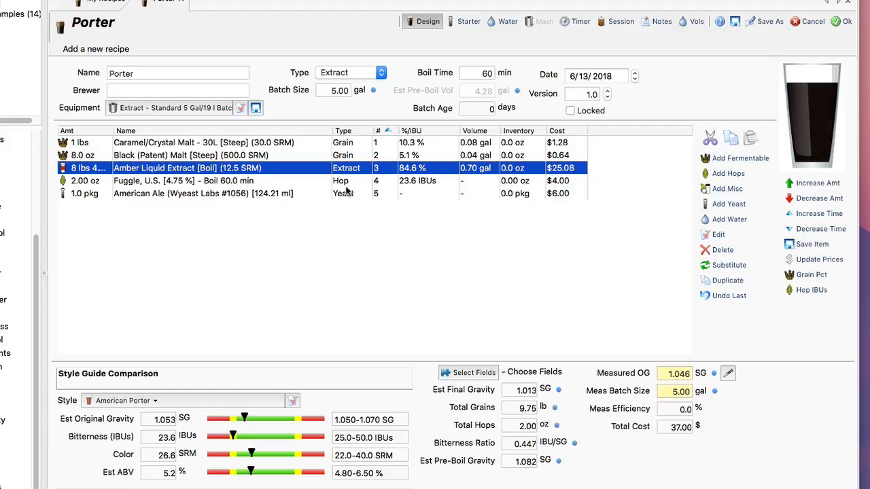
Increase the Fuggle, U.S. hops to 2.50 oz to bring the bitterness within the style range.
left_click(299, 182)
left_click(804, 186)
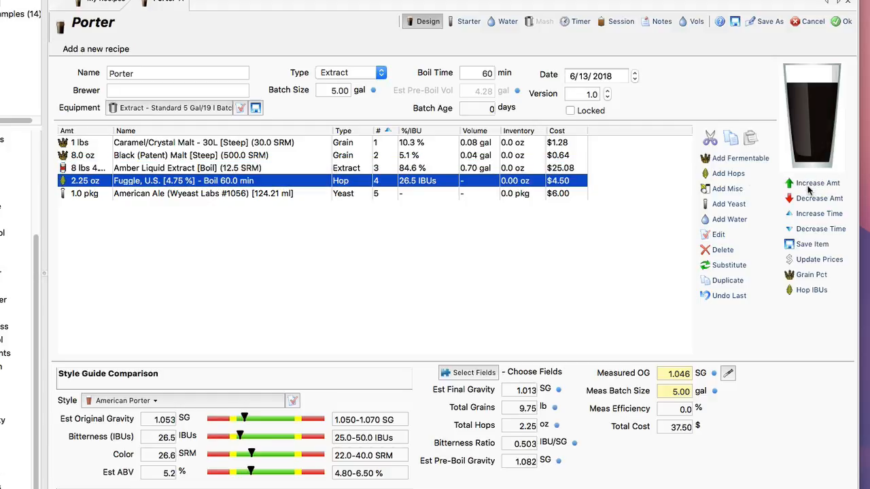
left_click(804, 187)
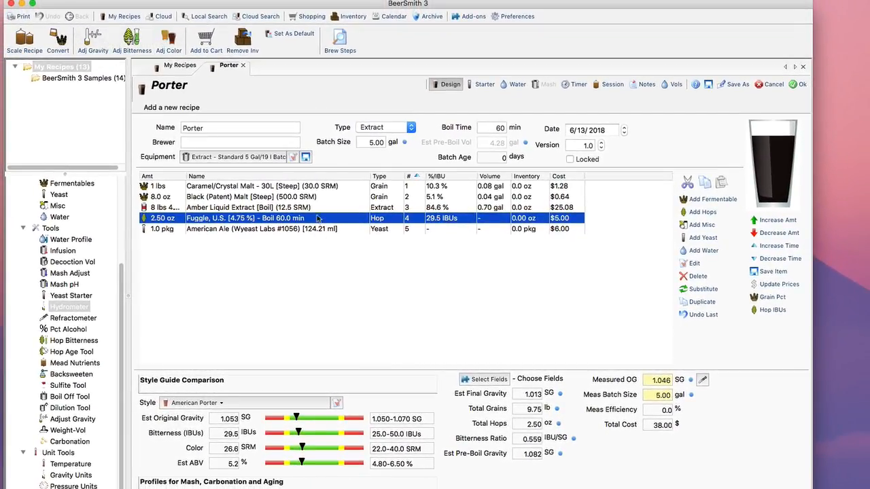
Look at the bitterness adjustment tool without applying a change, and save the Porter recipe.
left_click(130, 42)
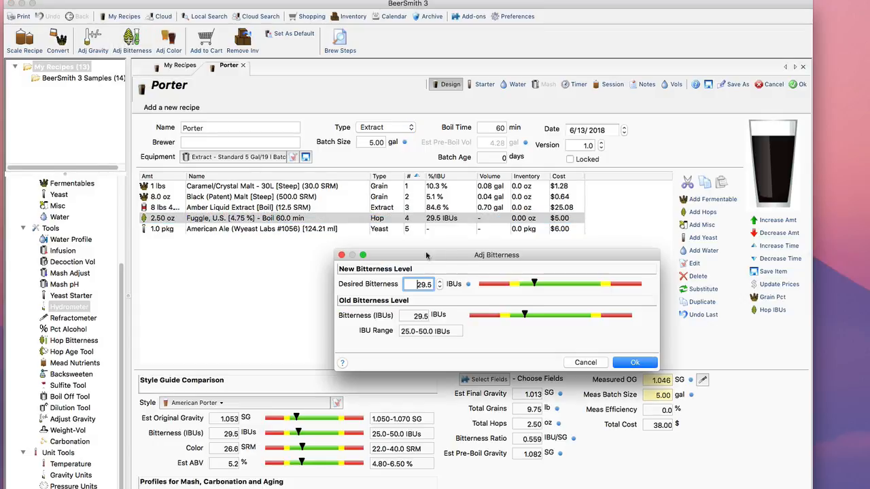
left_click(585, 363)
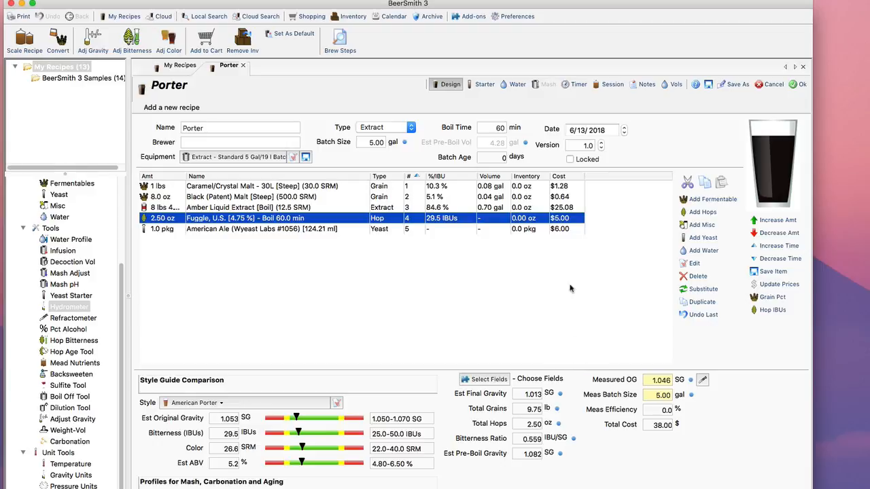
left_click(798, 85)
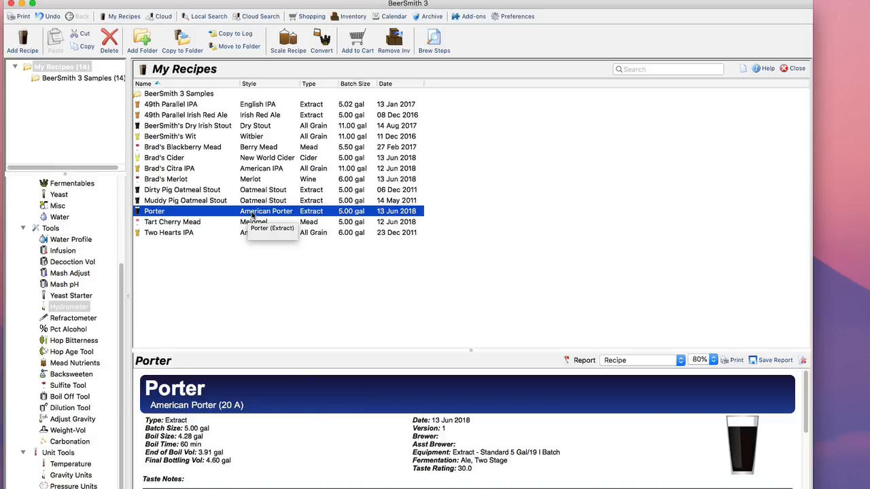
Review the Porter recipe's brew steps from brewing preparation through bottling, and close the preview.
left_click(434, 41)
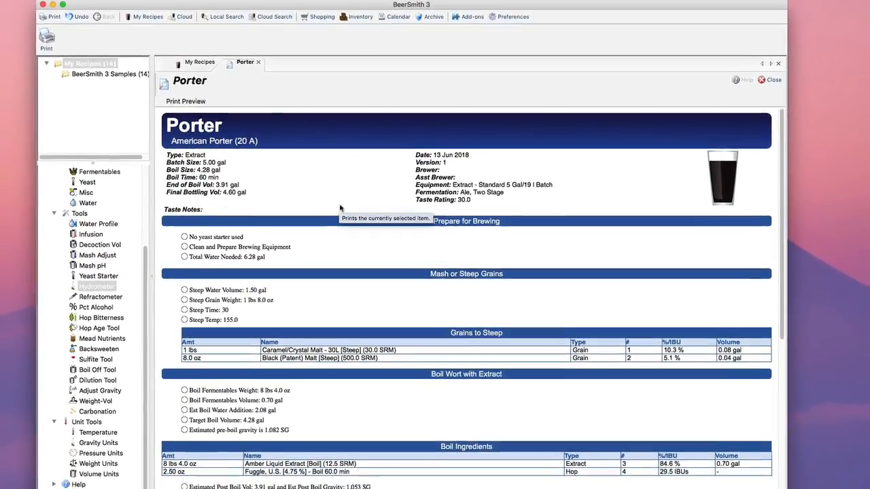
scroll(344, 210, "down", 3)
scroll(344, 210, "down", 6)
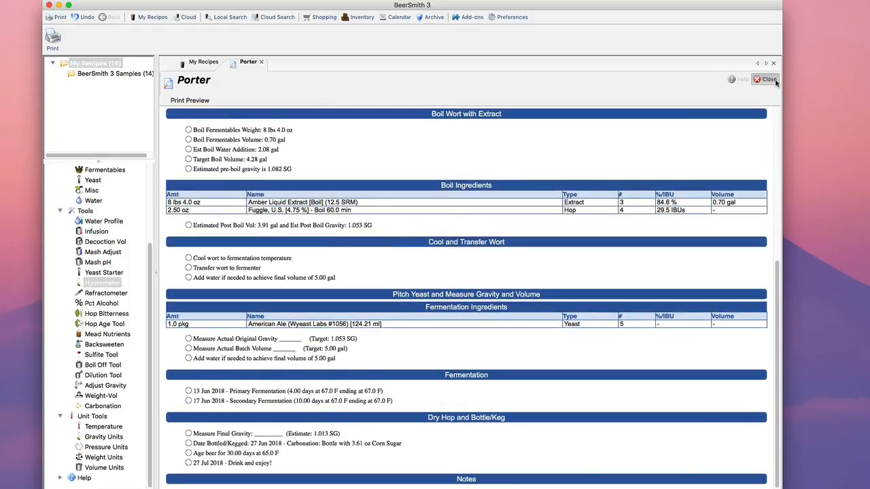
left_click(766, 79)
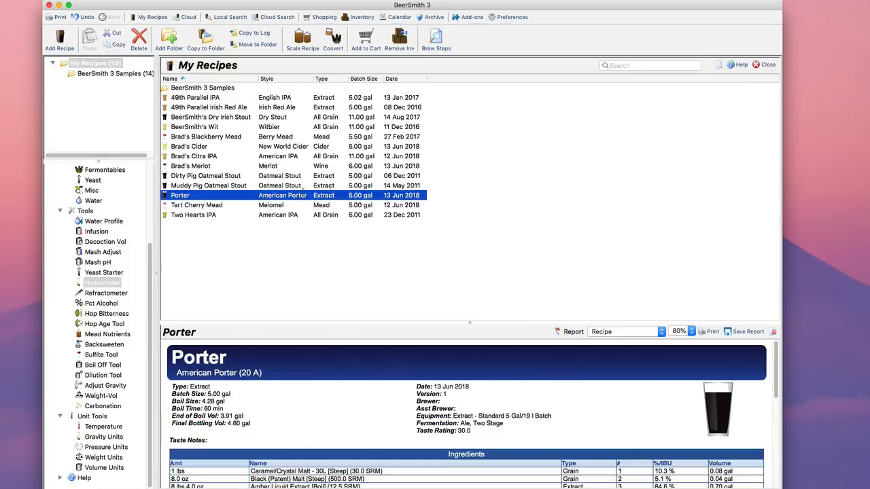
Open the Porter recipe, examine its session data and its steep and boil timers, and return to the recipe design.
left_click(481, 79)
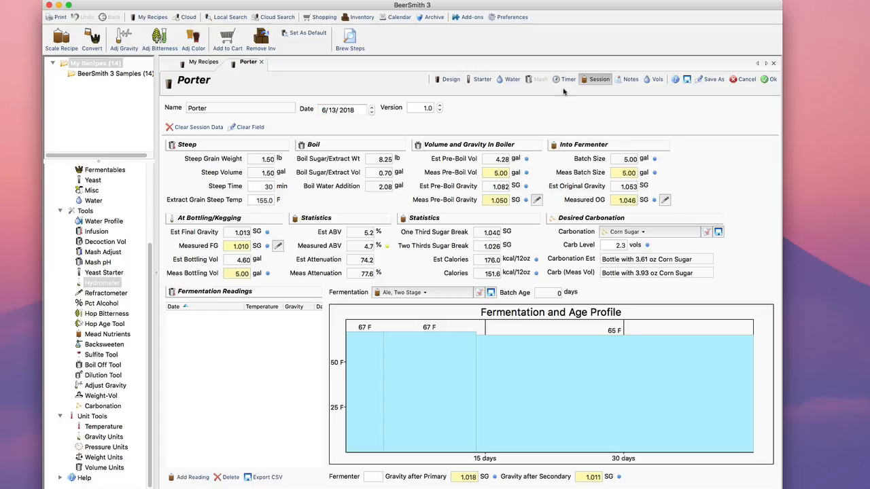
left_click(563, 82)
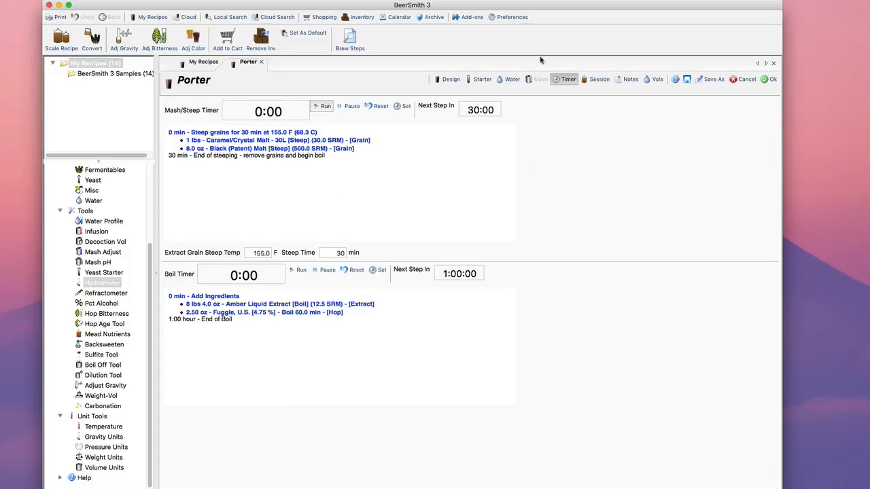
left_click(452, 79)
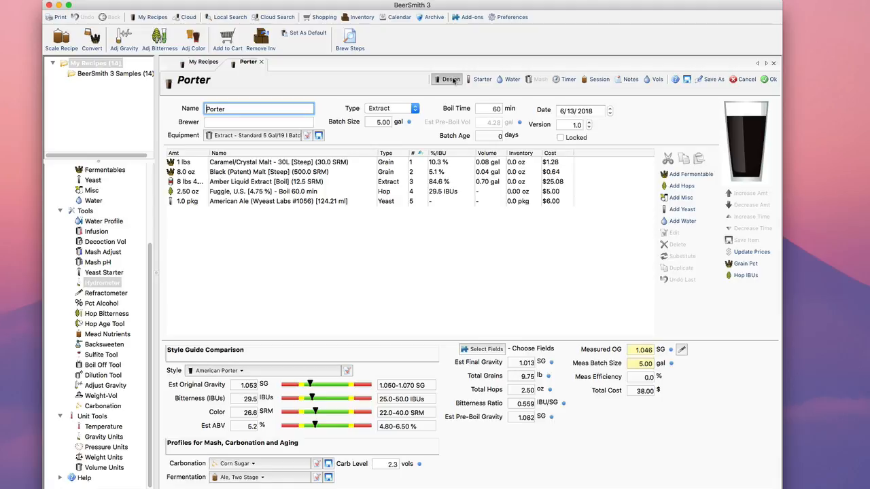
Set the recipe's carbonation profile to Dry Malt Extract.
left_click(255, 465)
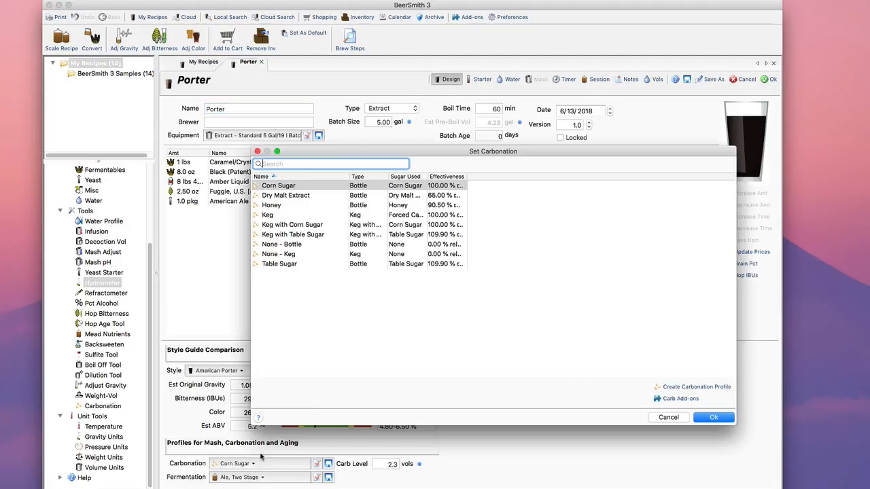
left_click(294, 197)
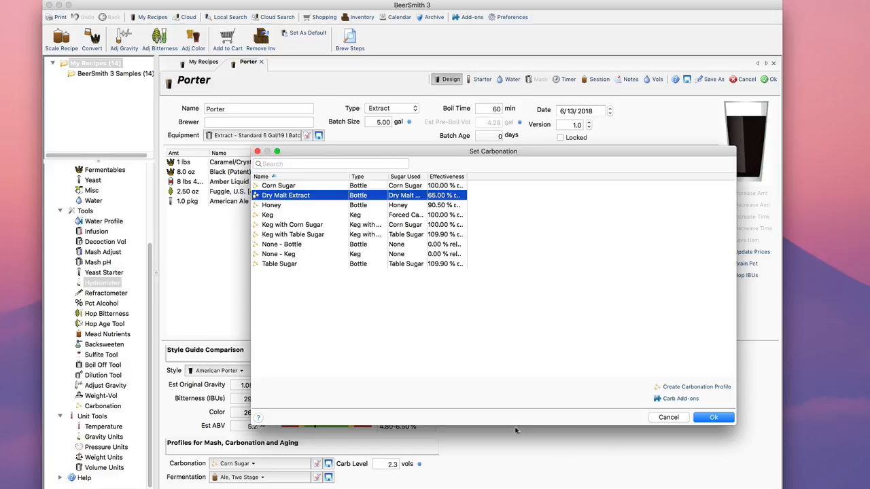
left_click(712, 419)
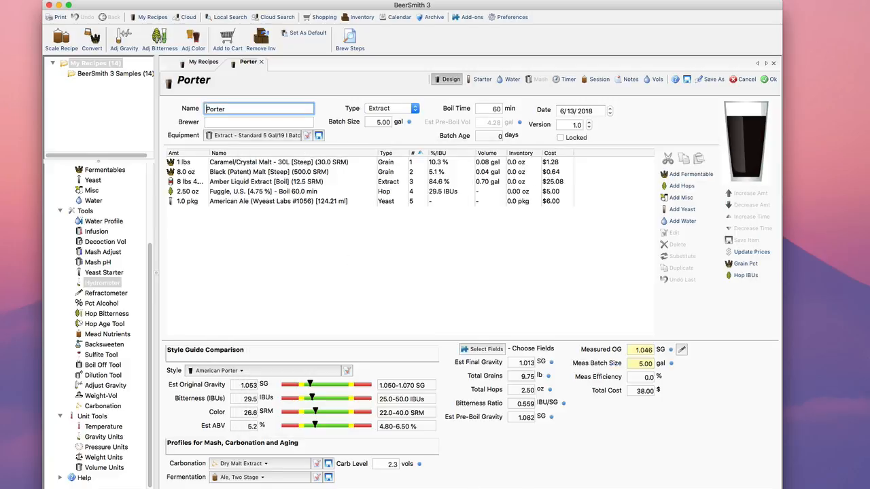
Choose the Ale, Two Stage fermentation profile and save the Porter recipe.
left_click(283, 480)
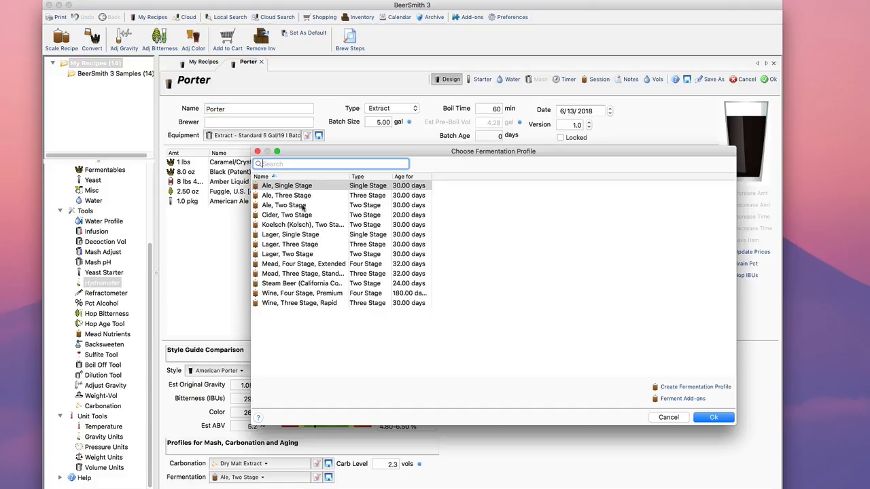
left_click(714, 417)
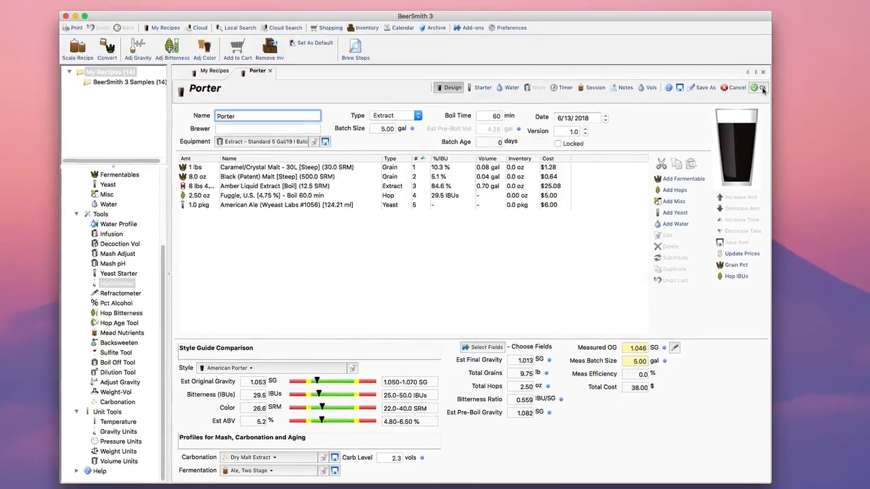
left_click(760, 89)
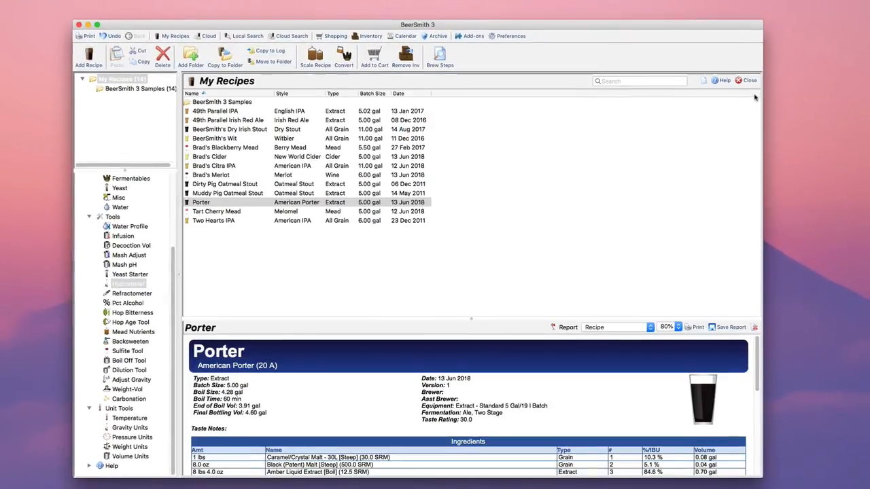